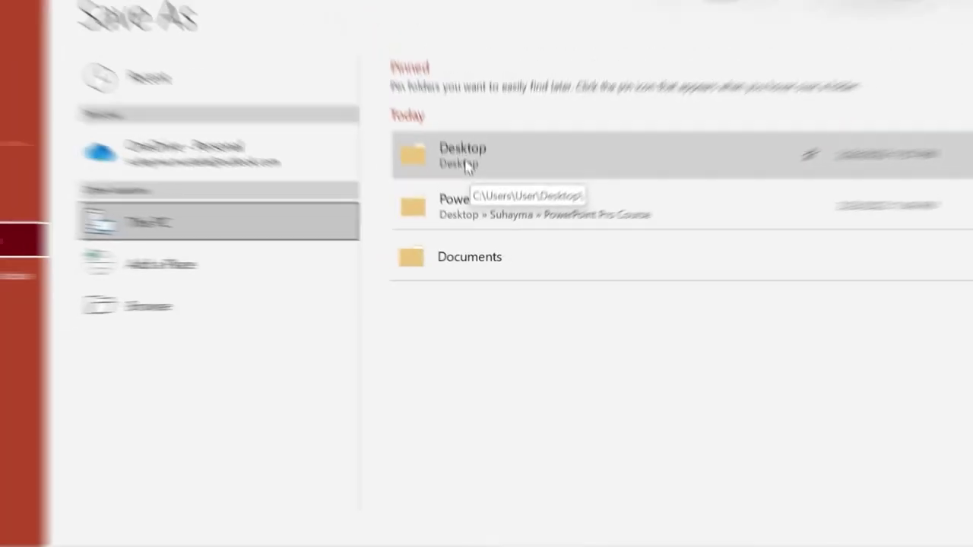
Save the Lesson 2 presentation to the Desktop as a PowerPoint Presentation named PowerPoint, and check the new file on the desktop.
click(477, 182)
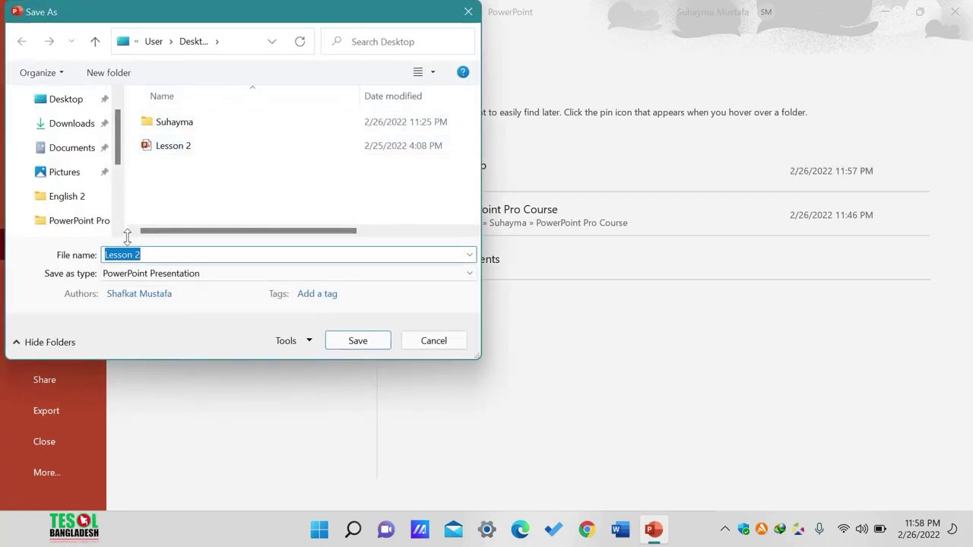
click(466, 9)
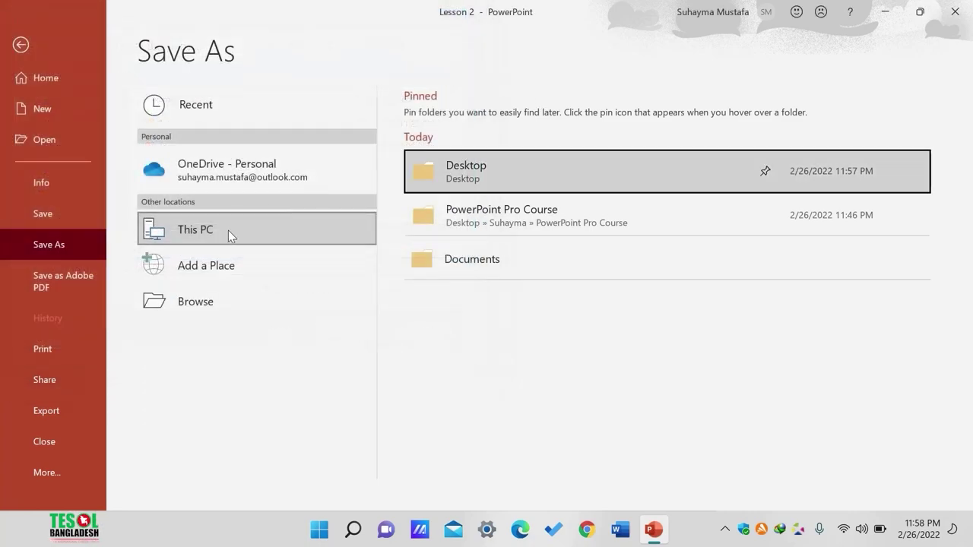
click(192, 300)
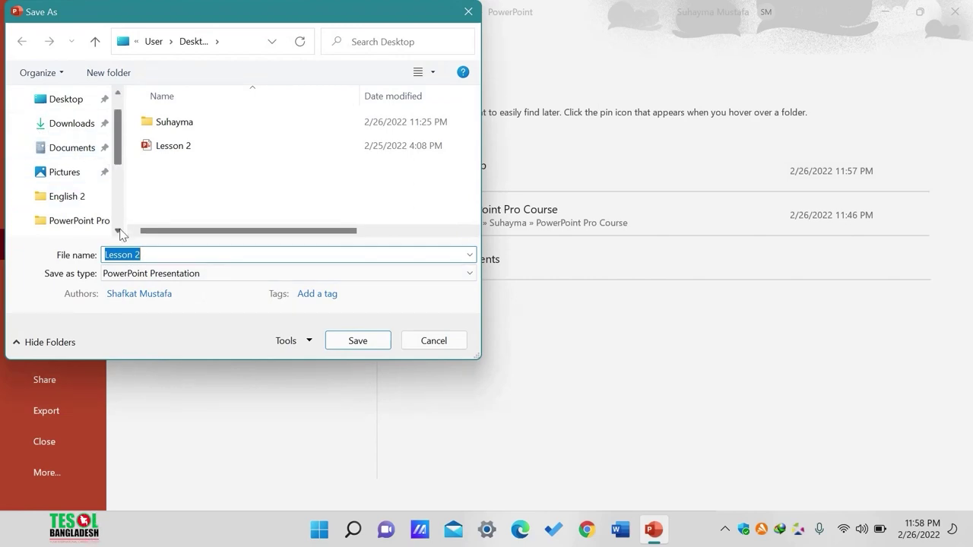
scroll(120, 152, up, 2)
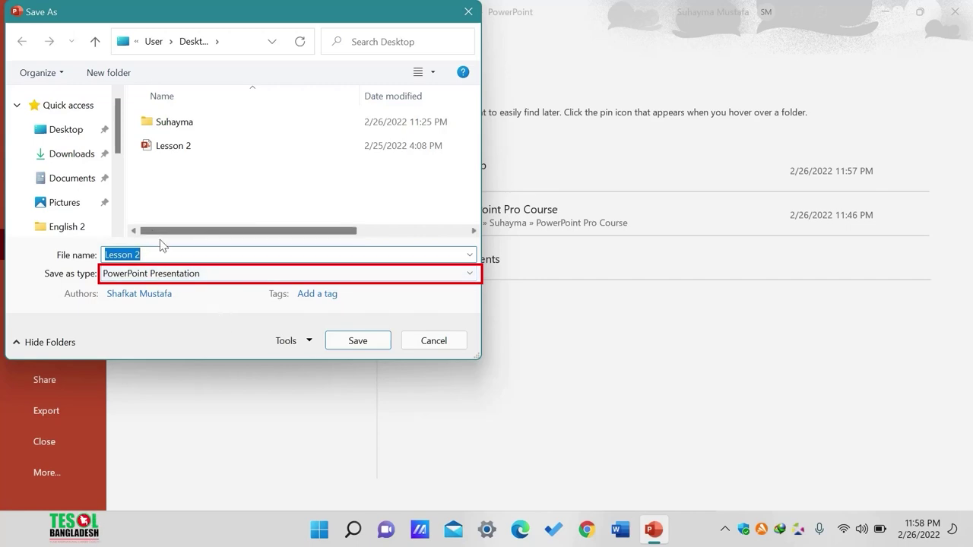
key(BackSpace)
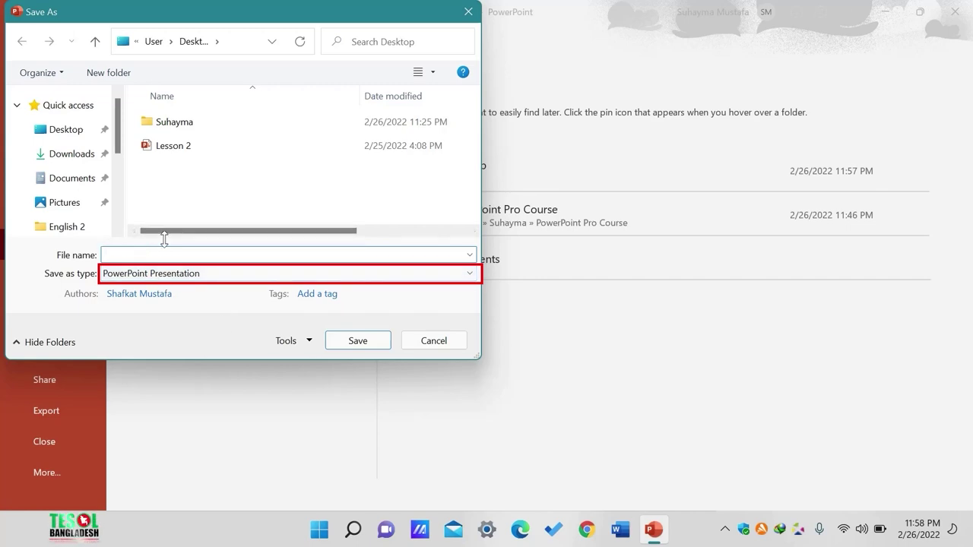
text(PowerPoint)
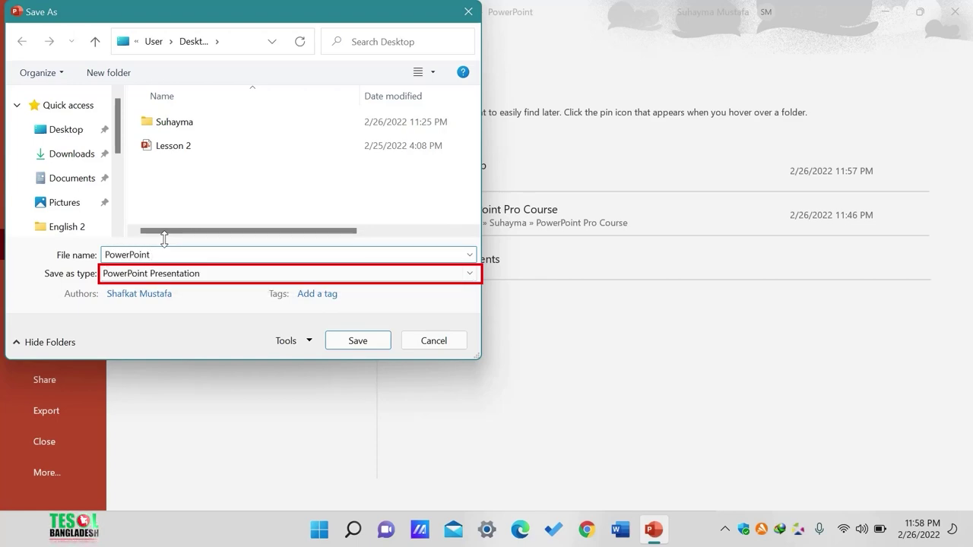
click(71, 135)
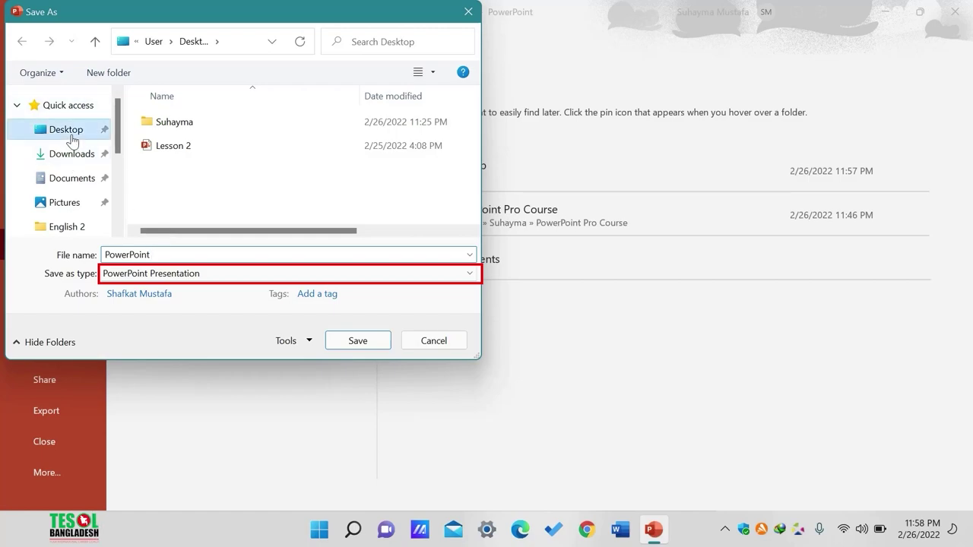
click(354, 348)
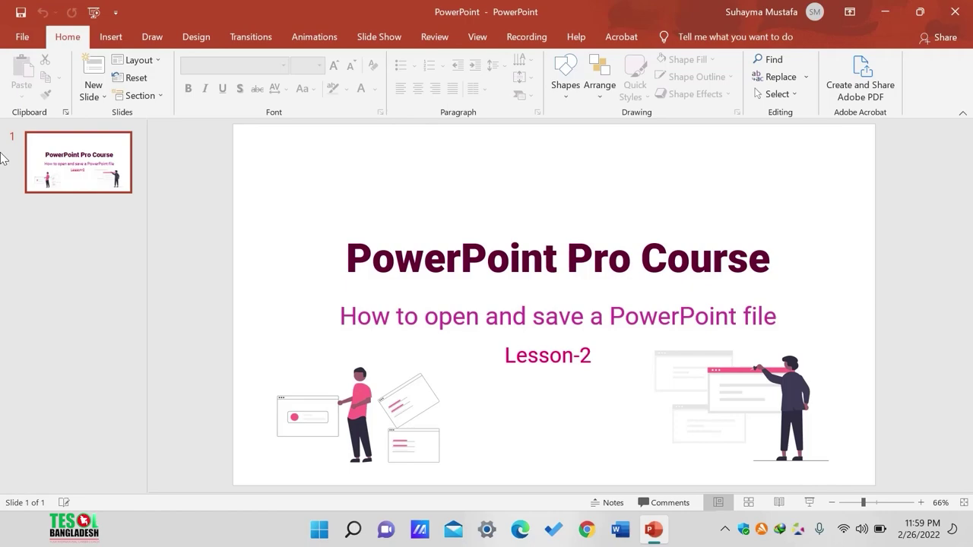
click(884, 13)
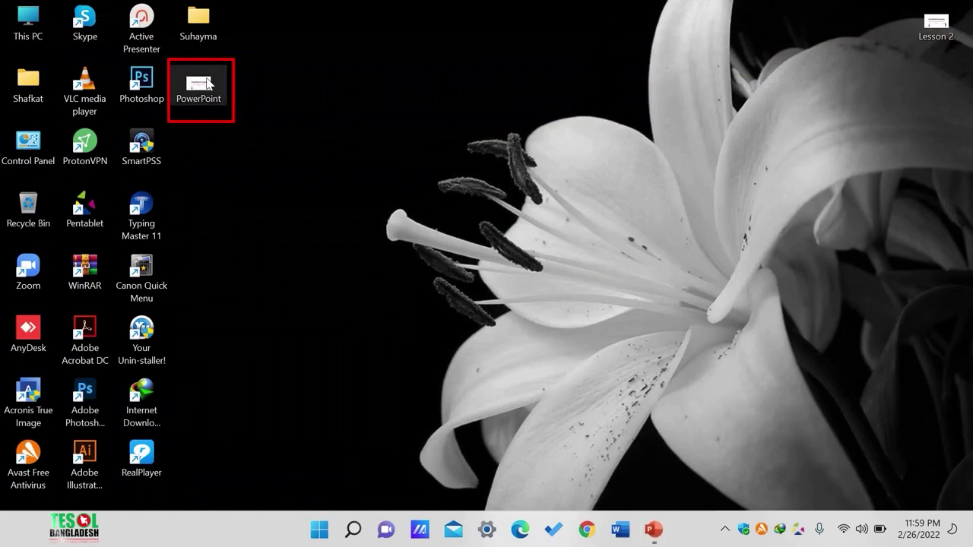
click(653, 530)
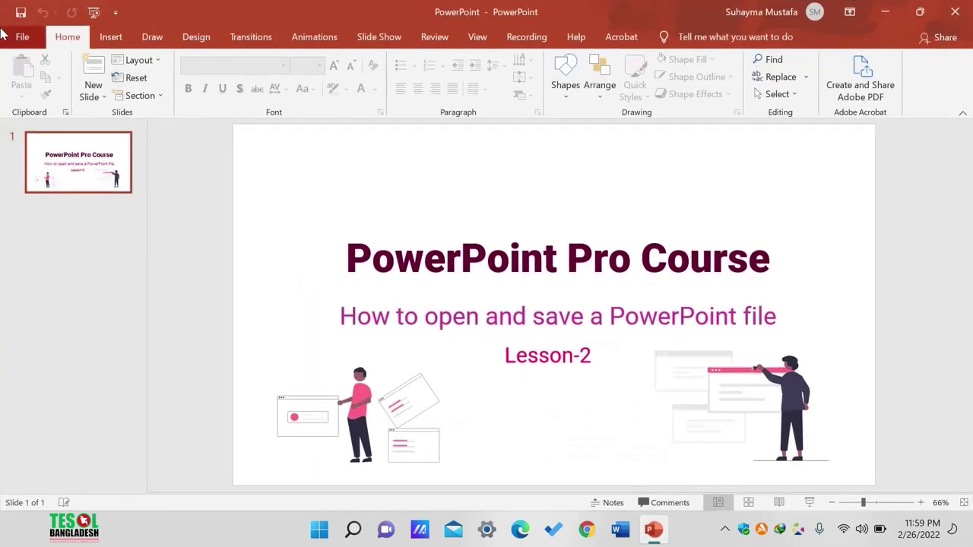
Export just the current slide to the Desktop in JPEG File Interchange Format, keeping the file name PowerPoint.
click(12, 38)
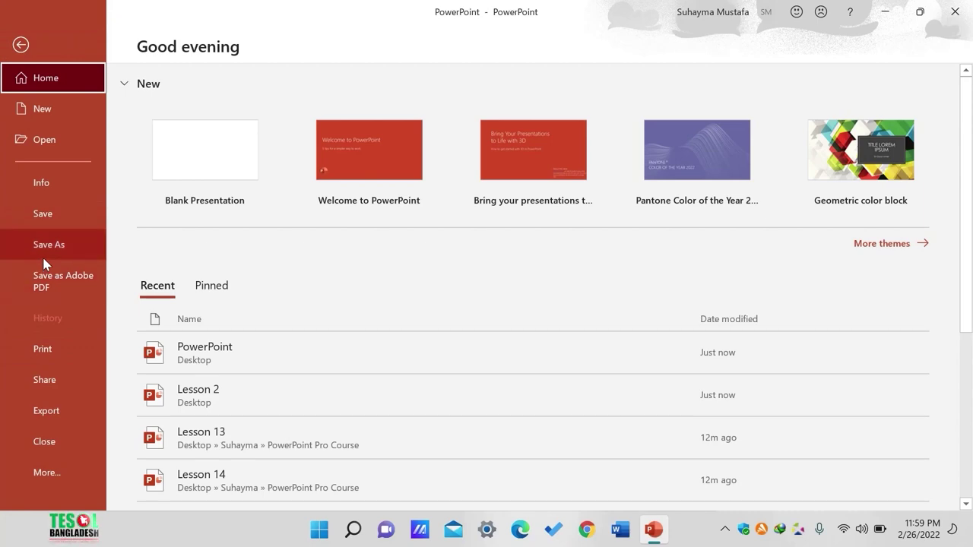
click(43, 257)
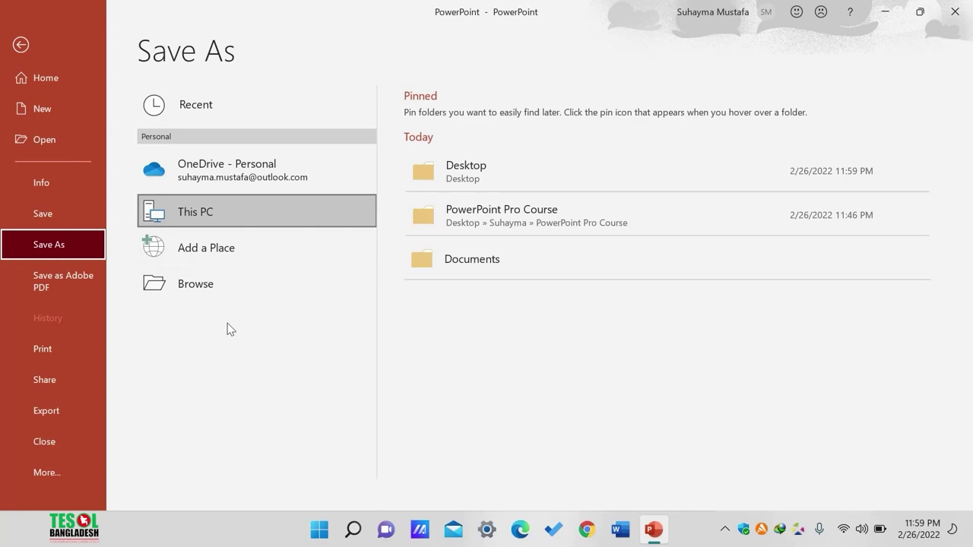
click(208, 271)
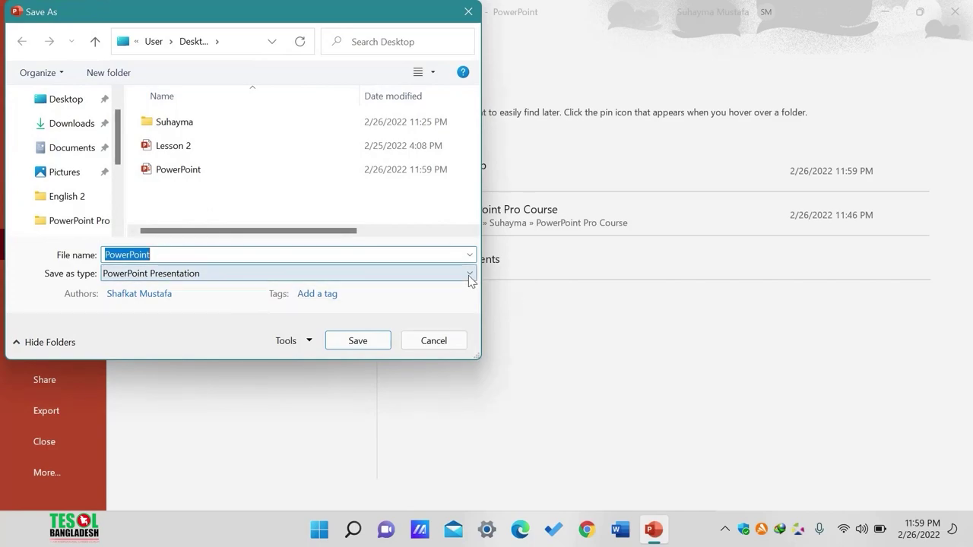
click(468, 276)
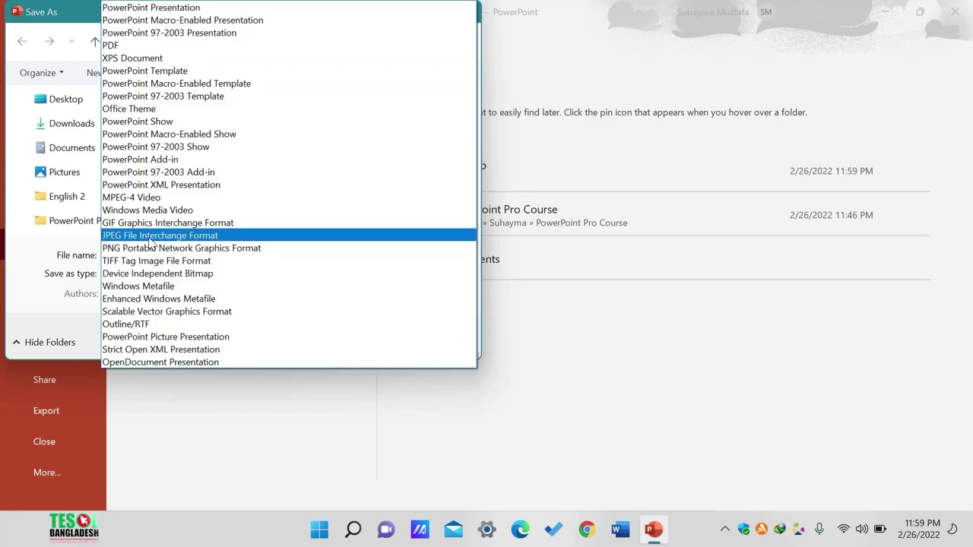
click(108, 237)
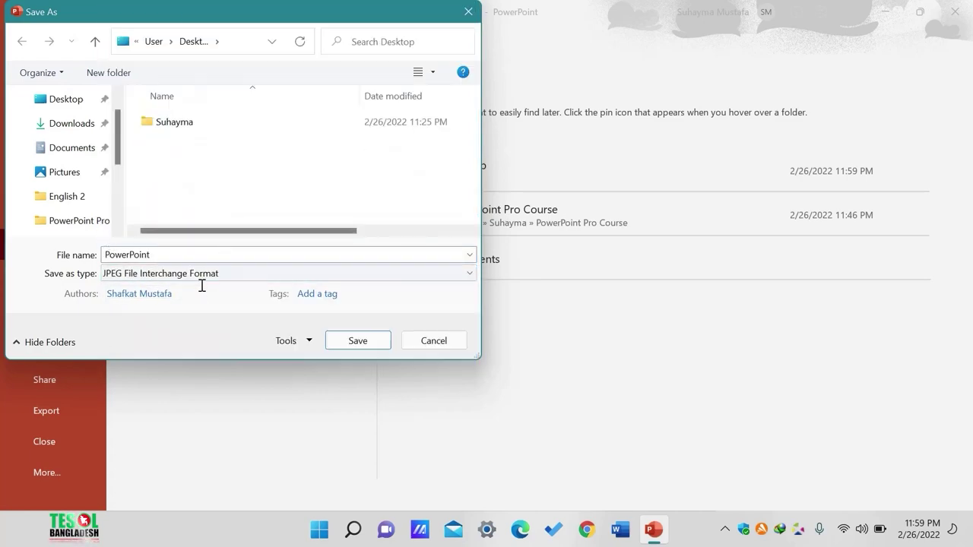
click(79, 101)
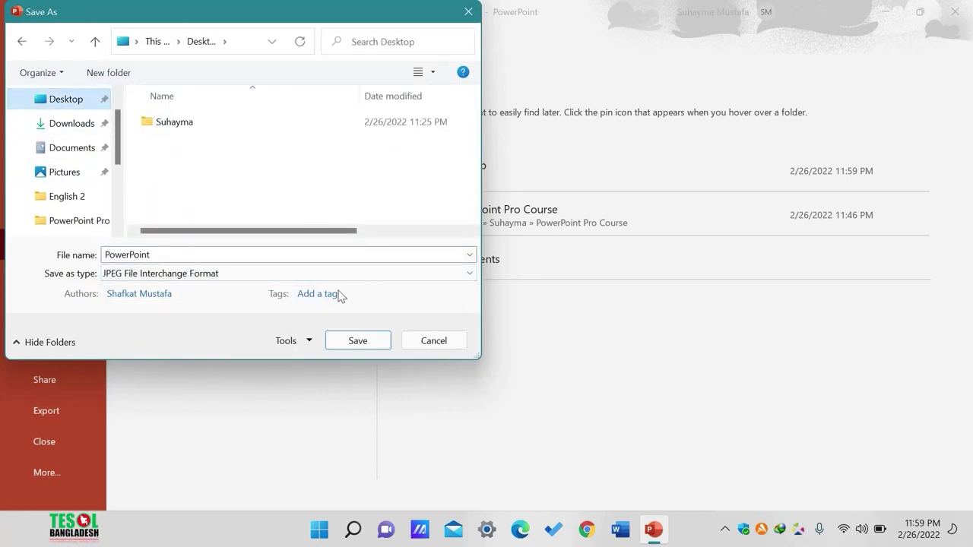
click(341, 339)
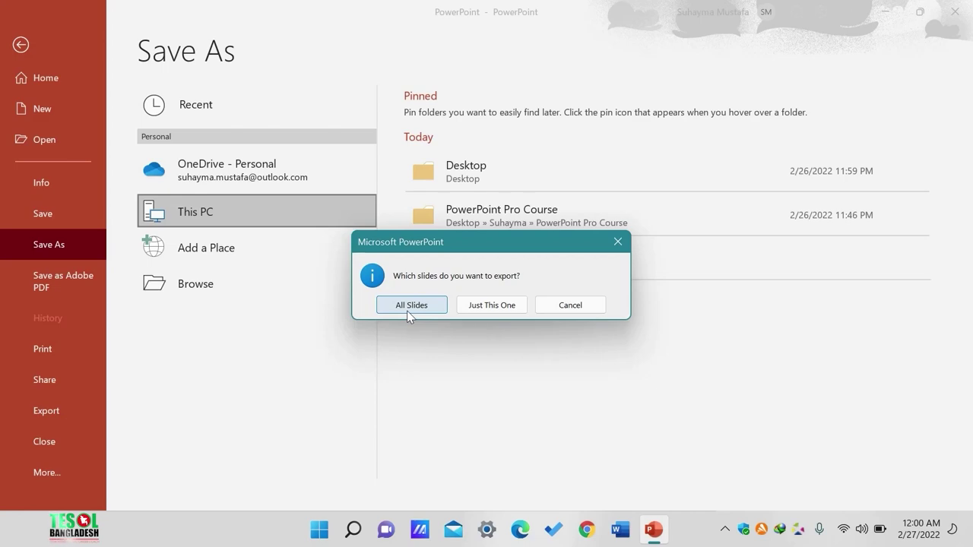
click(492, 304)
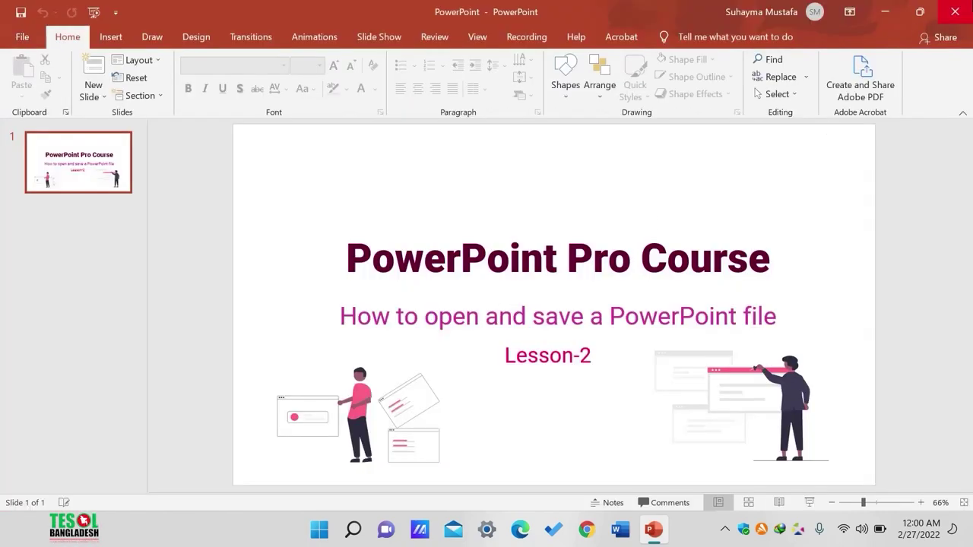
Close the presentation and view the exported PowerPoint.jpg image from the desktop.
click(954, 12)
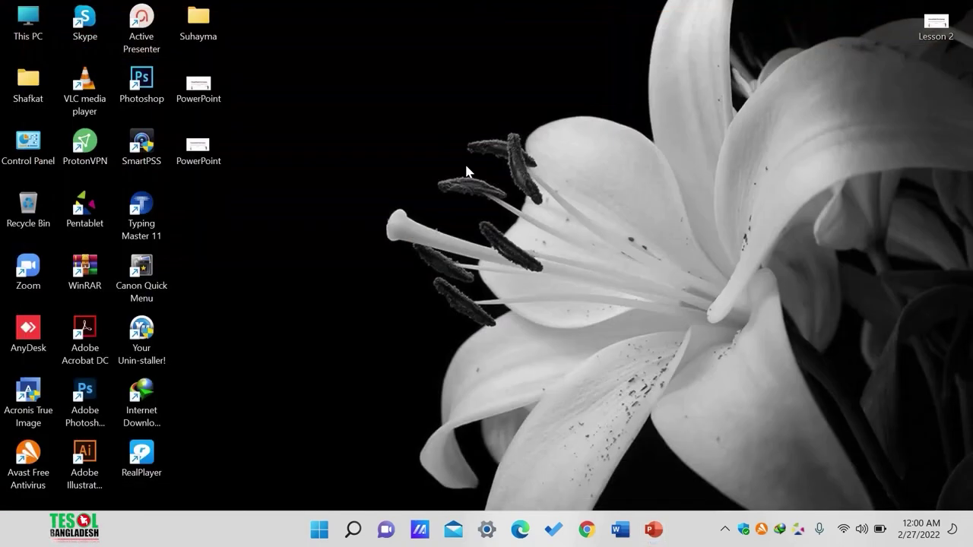
double_click(213, 151)
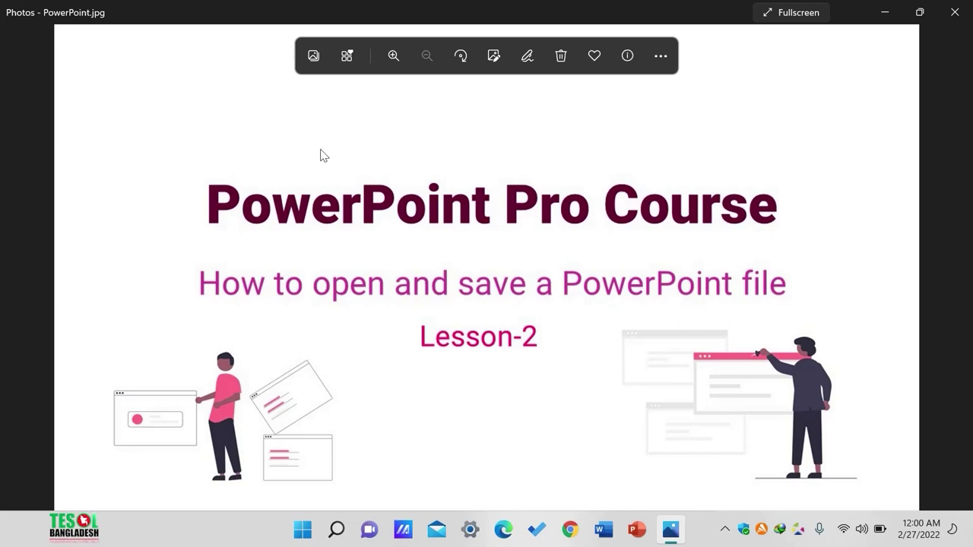
click(954, 12)
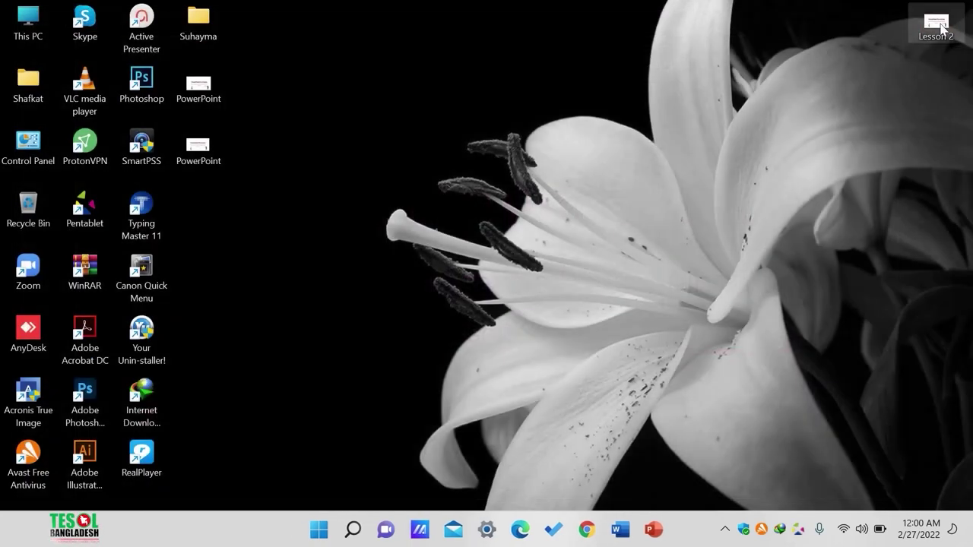
Open the Lesson 2 presentation from the desktop and save it to the Desktop as a PDF named Pdf.
double_click(944, 24)
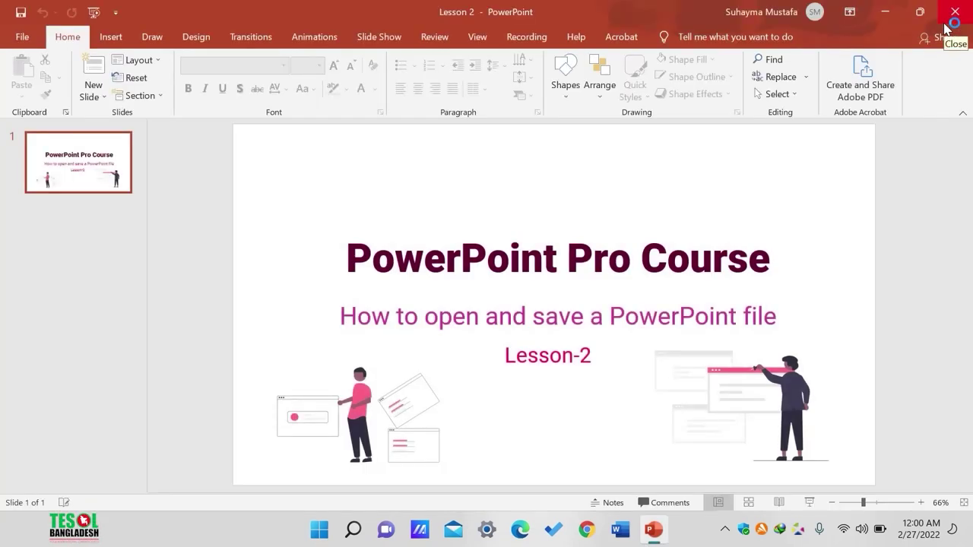
click(18, 36)
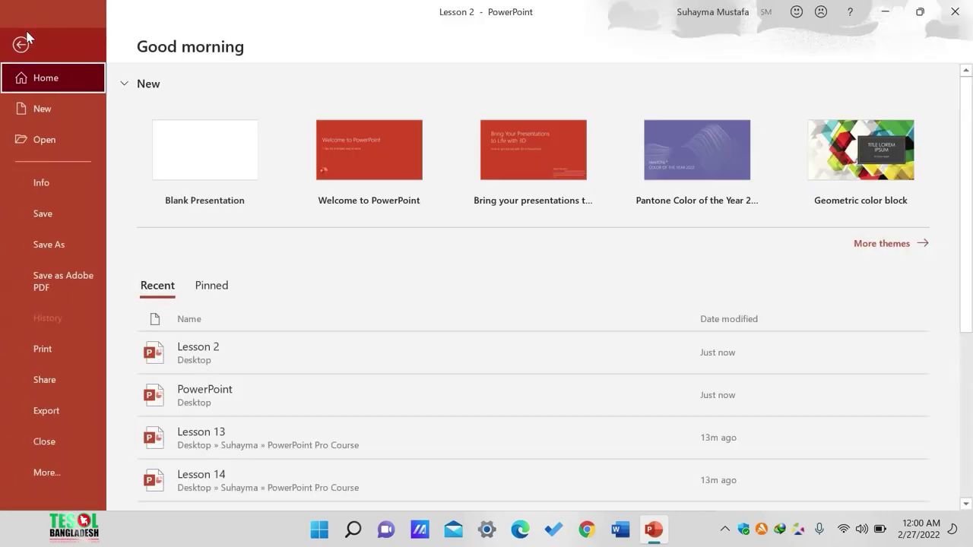
click(60, 250)
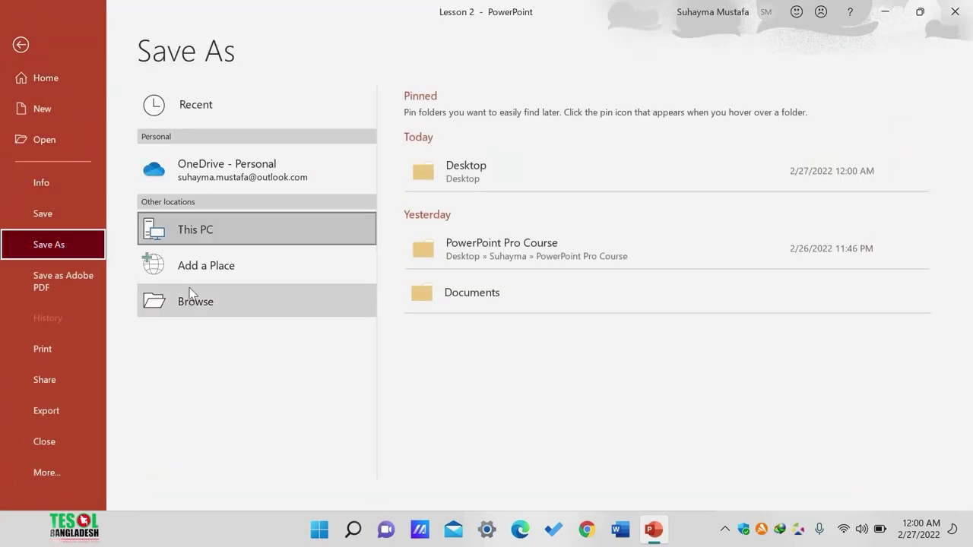
click(189, 302)
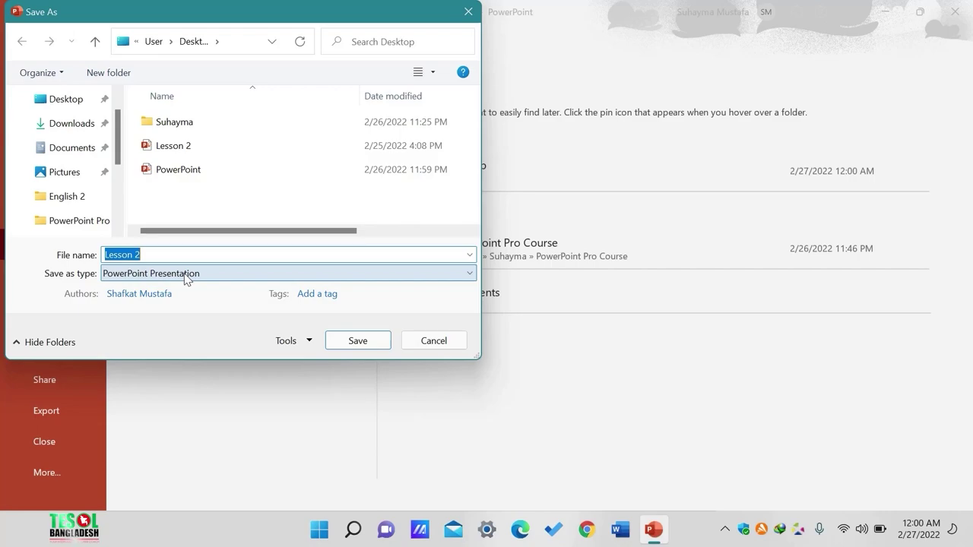
click(185, 278)
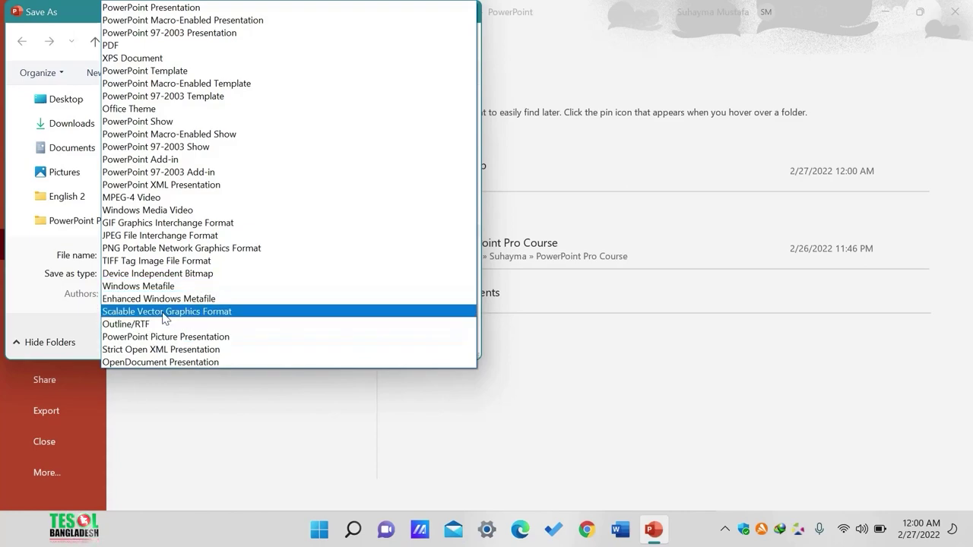
click(113, 45)
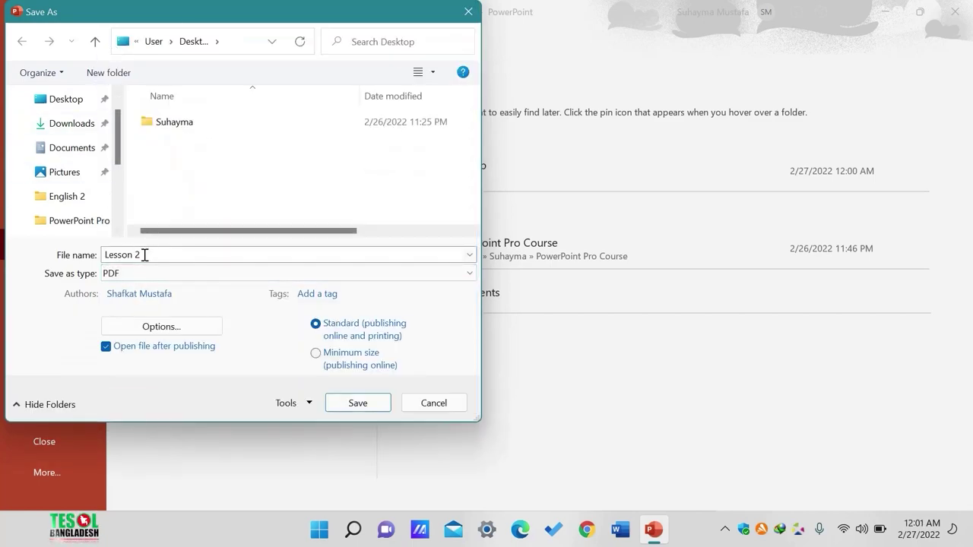
drag(106, 254, 202, 249)
key(BackSpace)
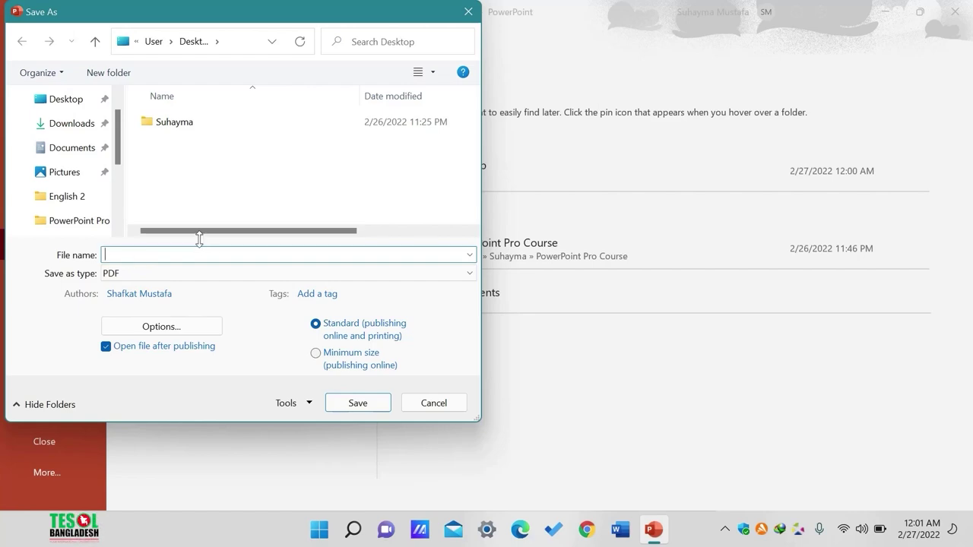
text(P)
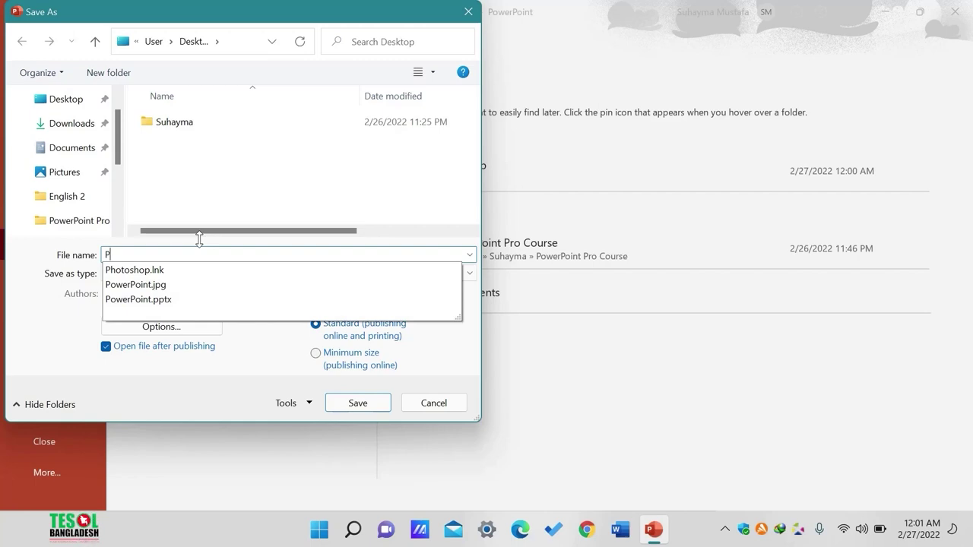
text(df)
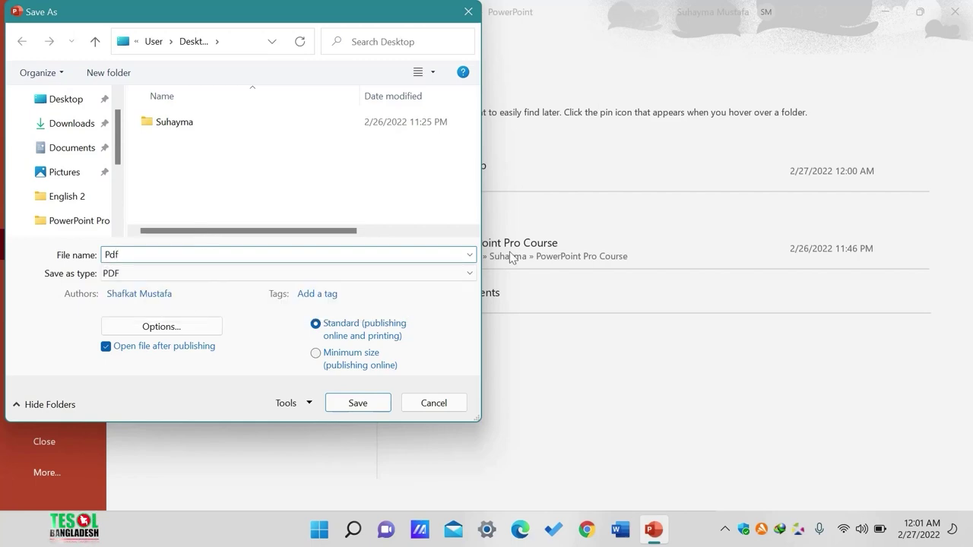
click(379, 408)
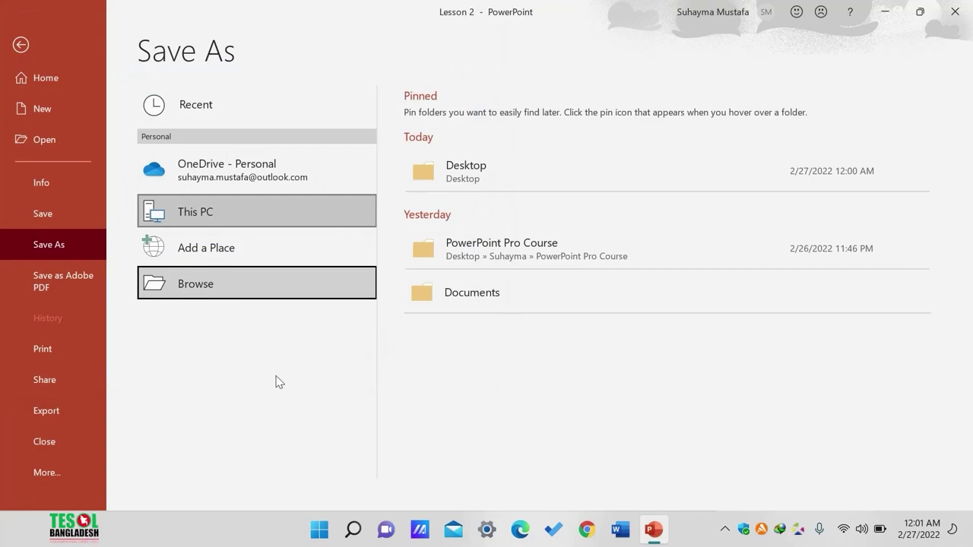
Export just the current slide to the Desktop in GIF Graphics Interchange Format as Gif, and close the image after viewing it.
click(262, 302)
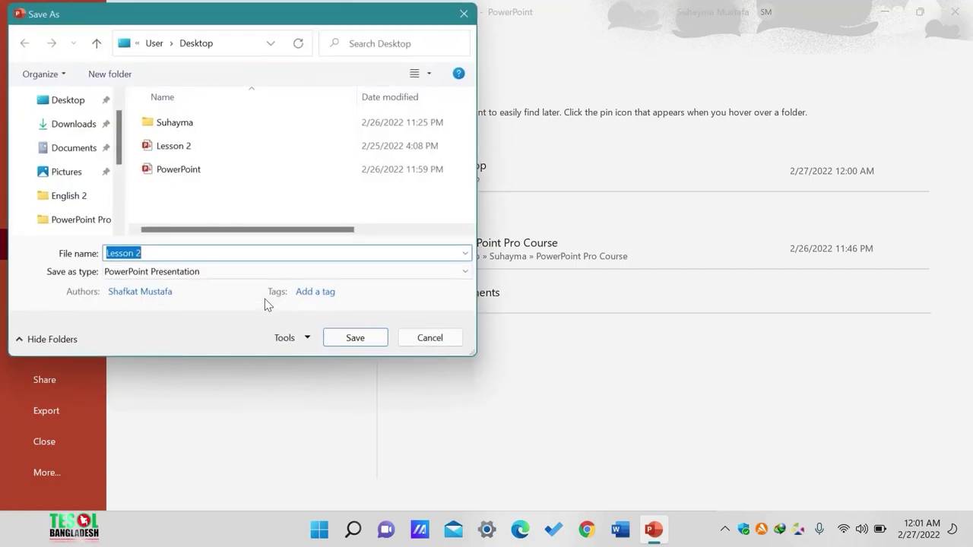
click(270, 274)
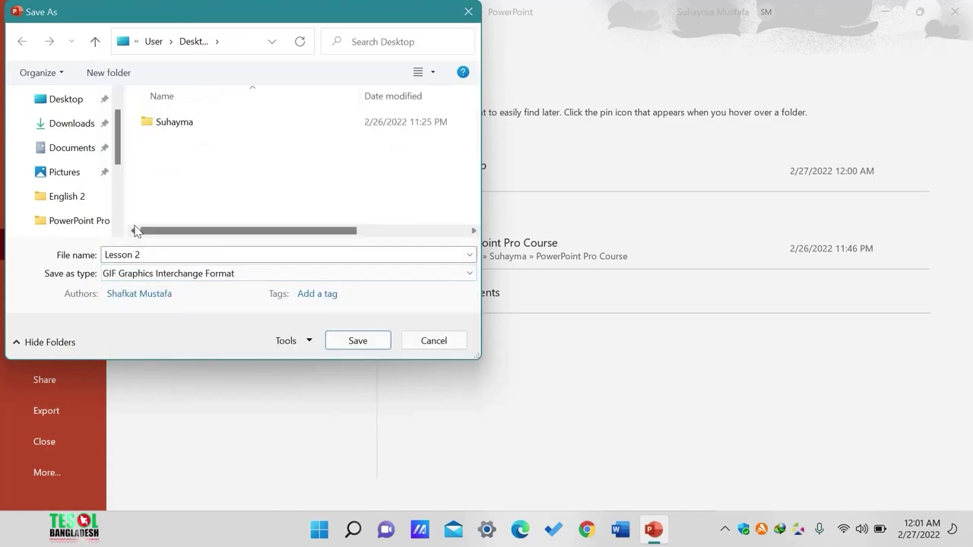
click(135, 226)
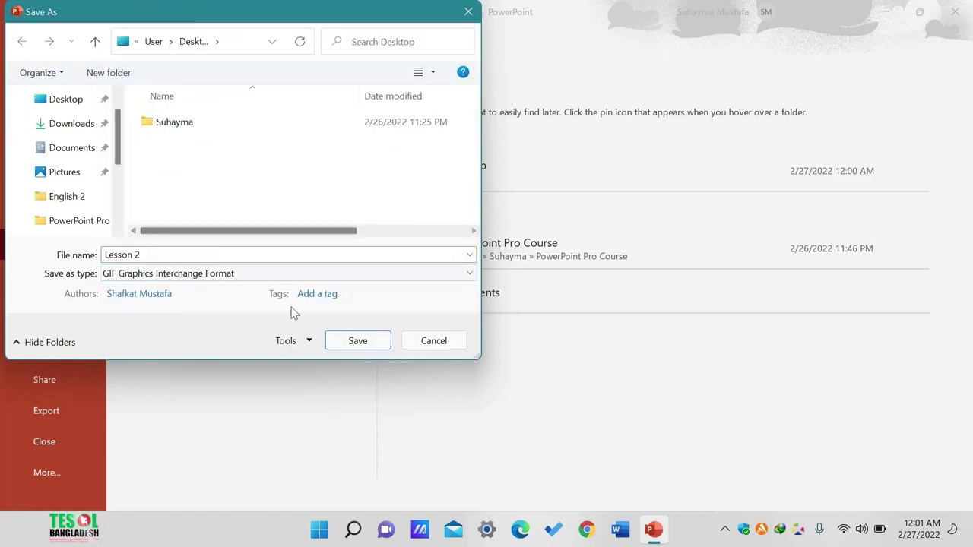
click(152, 255)
key(BackSpace)
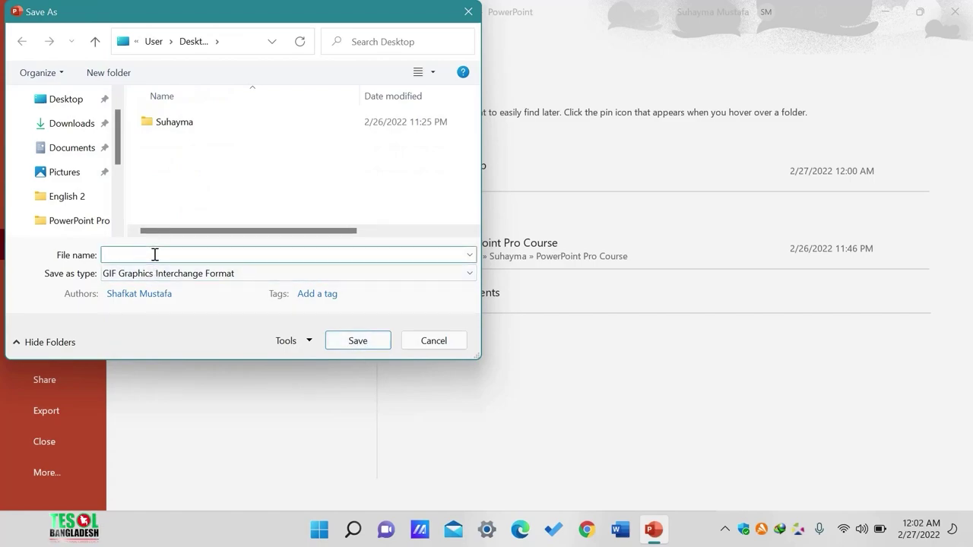
text(Gif)
key(Return)
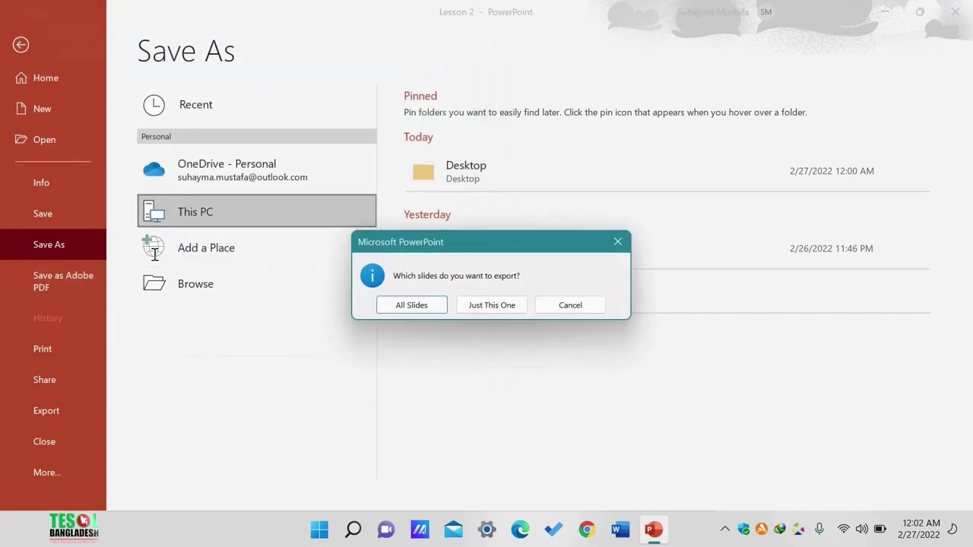
click(509, 308)
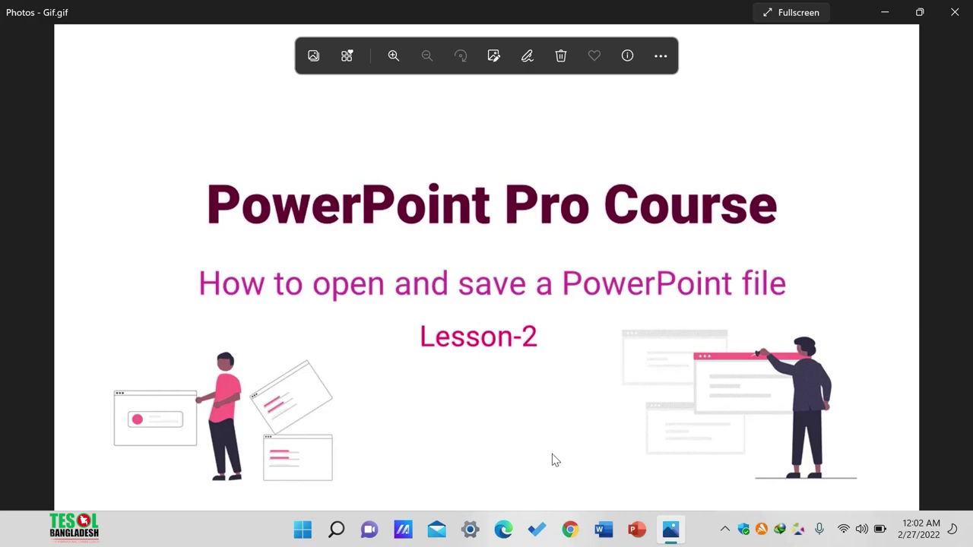
click(954, 12)
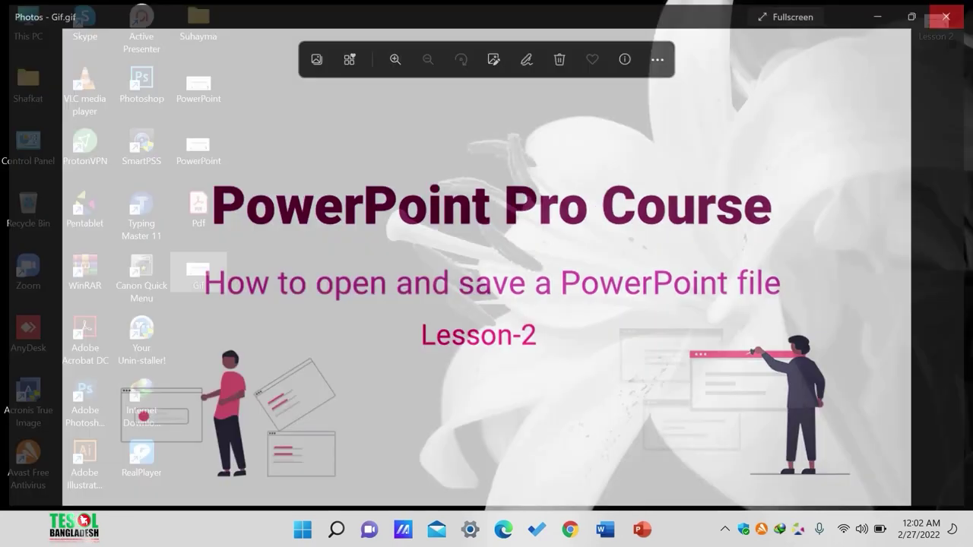